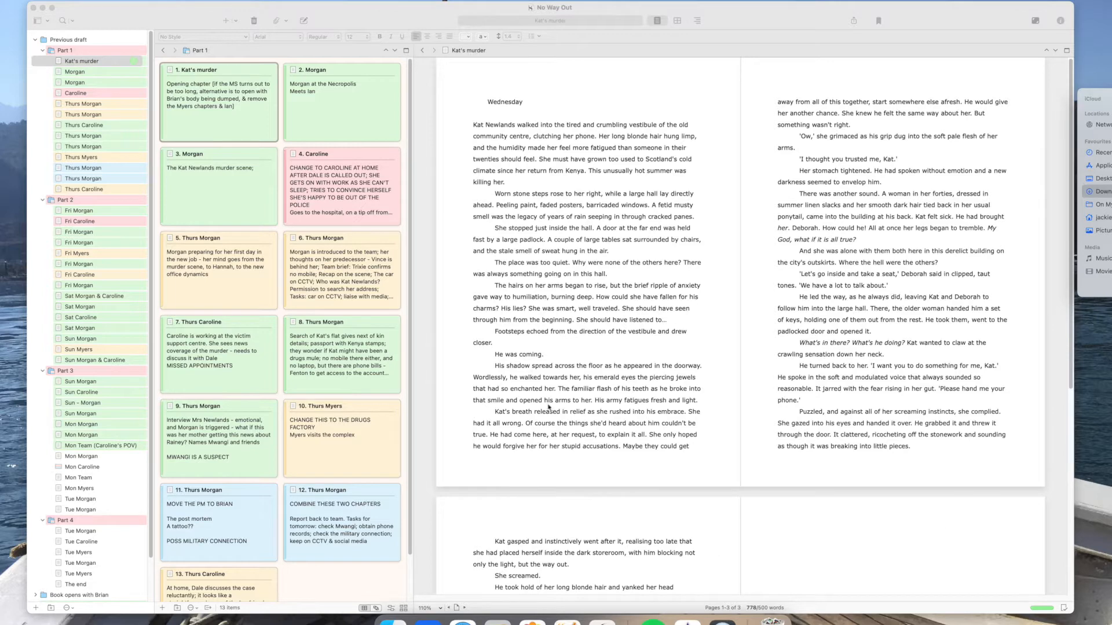
# Step: View the text of the Morgan, Thurs Morgan, Caroline and Fri Caroline chapters, ending on Kat's murder
pyautogui.click(553, 268)
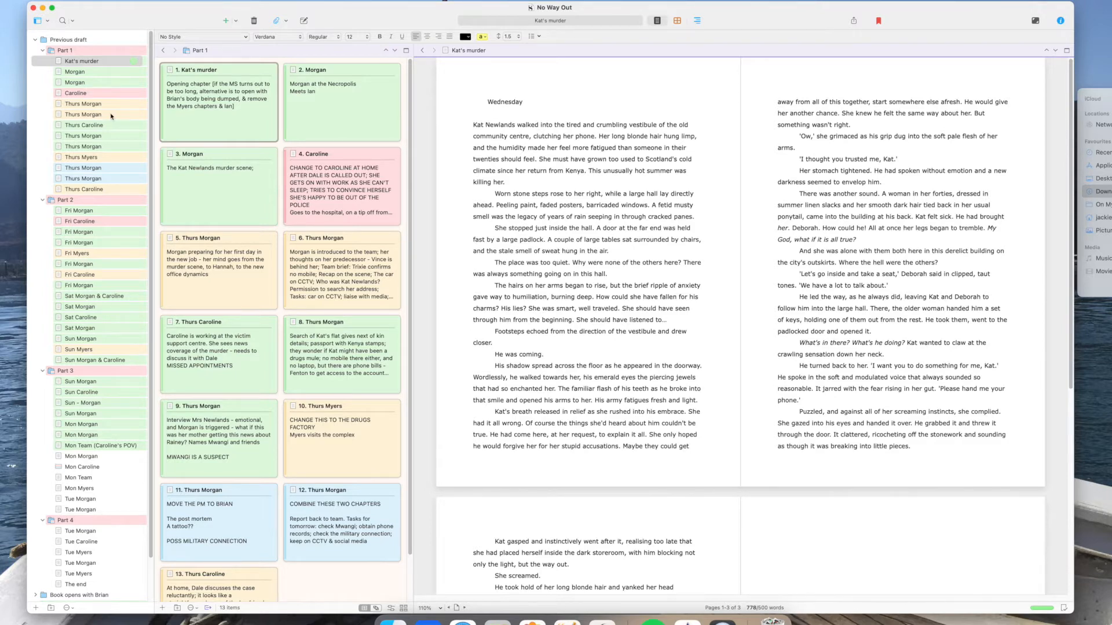
pyautogui.click(76, 72)
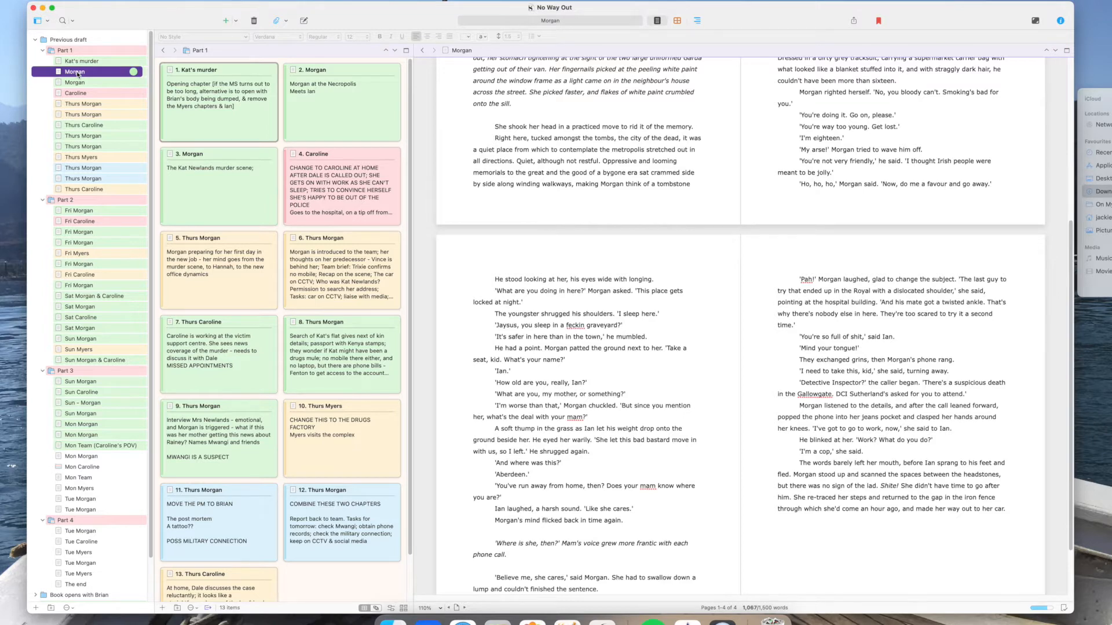
pyautogui.click(79, 105)
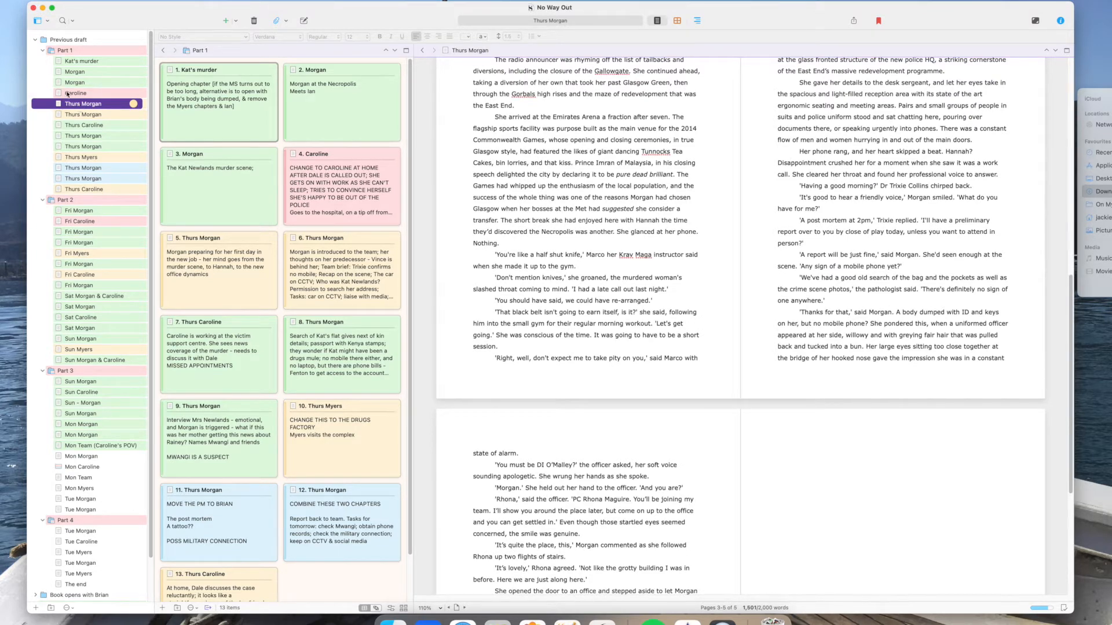
pyautogui.click(68, 94)
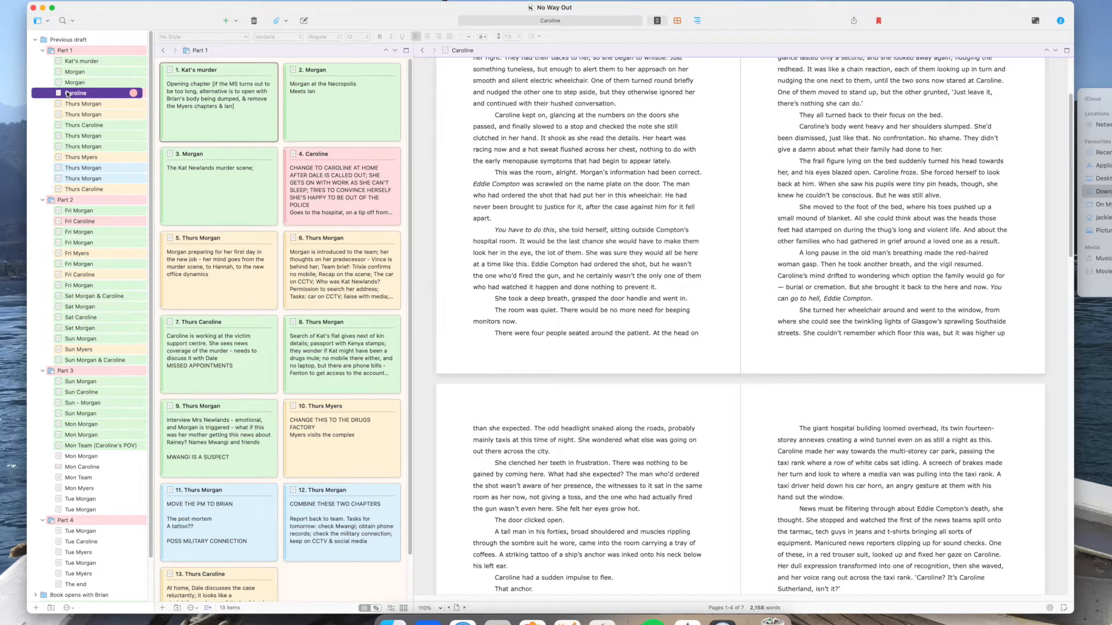
pyautogui.click(77, 220)
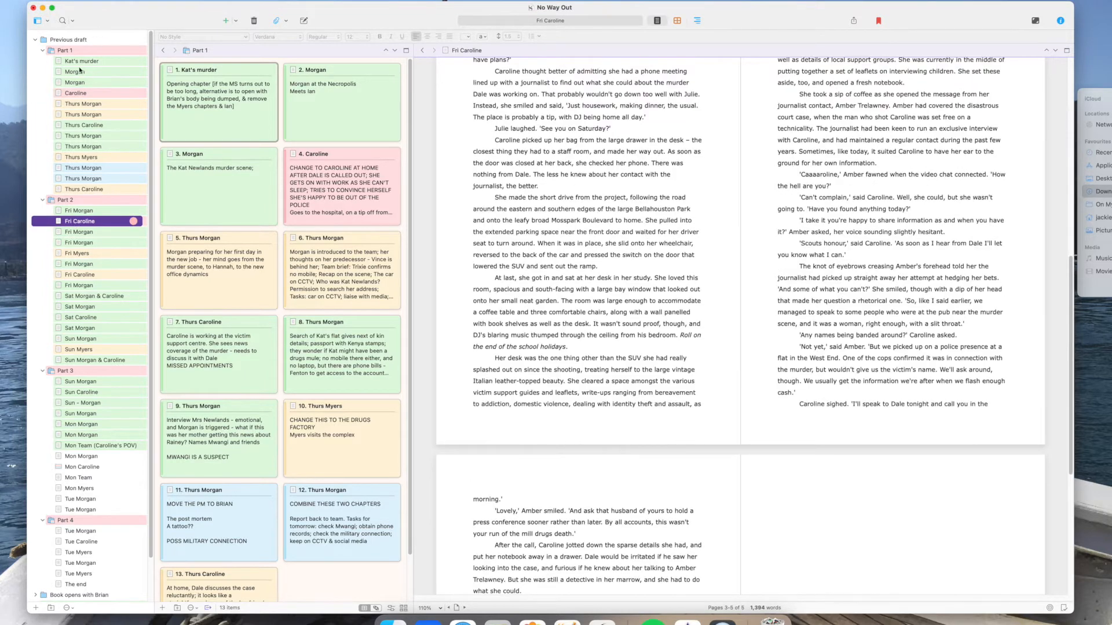
pyautogui.click(79, 94)
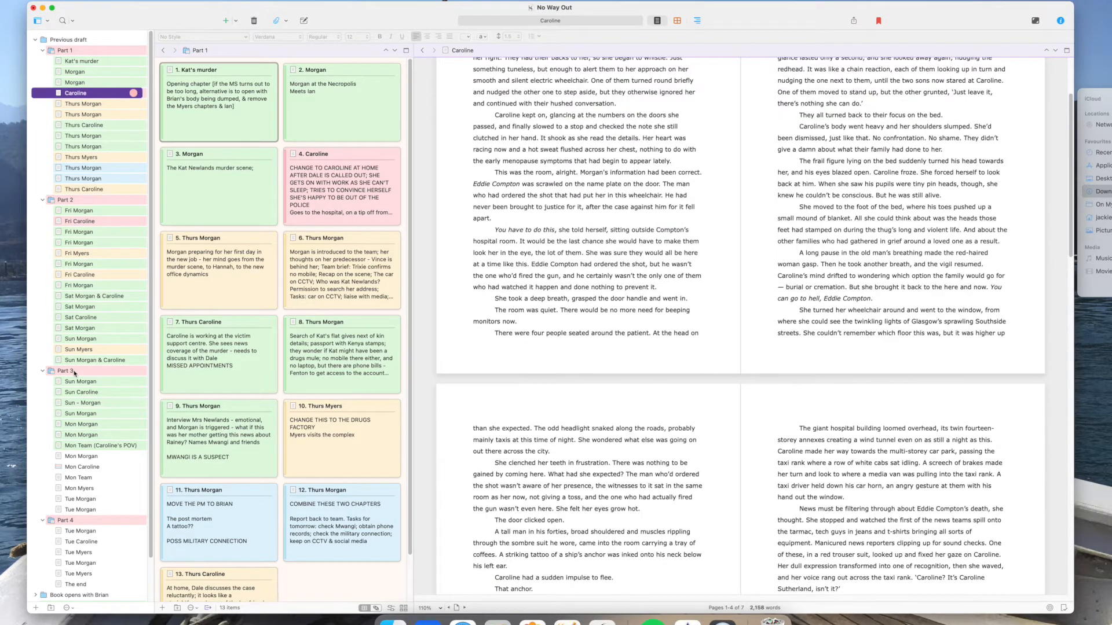
pyautogui.click(77, 63)
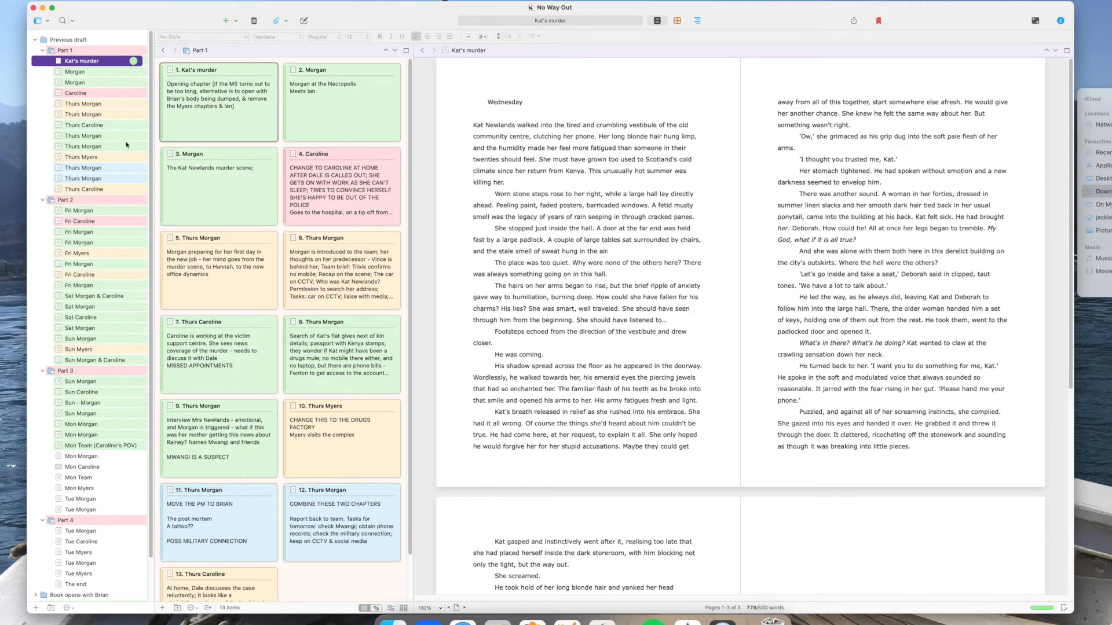
# Step: Move the Kat's murder card behind the first Morgan card on the Part 1 corkboard, and display the whole Part 1 text
pyautogui.click(227, 120)
pyautogui.click(391, 117)
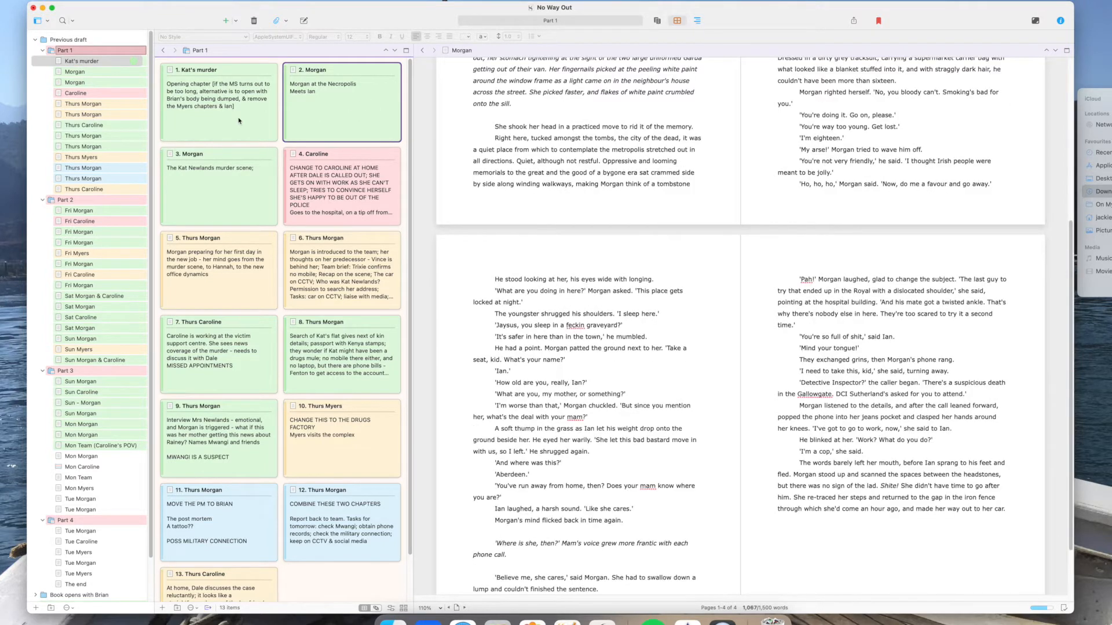
pyautogui.click(77, 62)
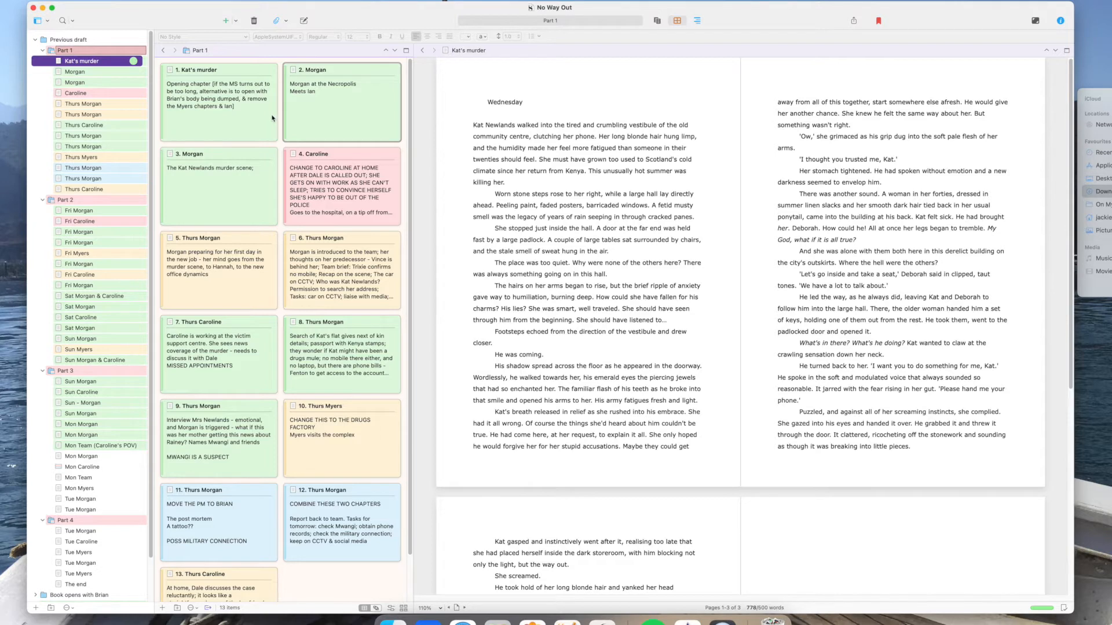
pyautogui.click(182, 90)
pyautogui.moveTo(240, 76); pyautogui.dragTo(393, 74)
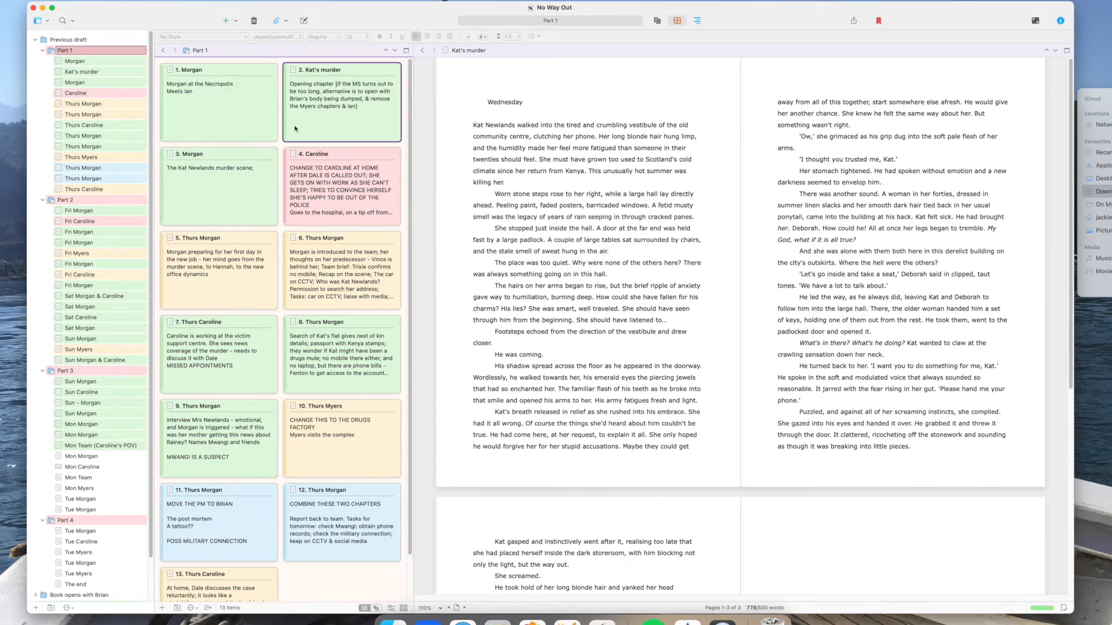
pyautogui.click(67, 51)
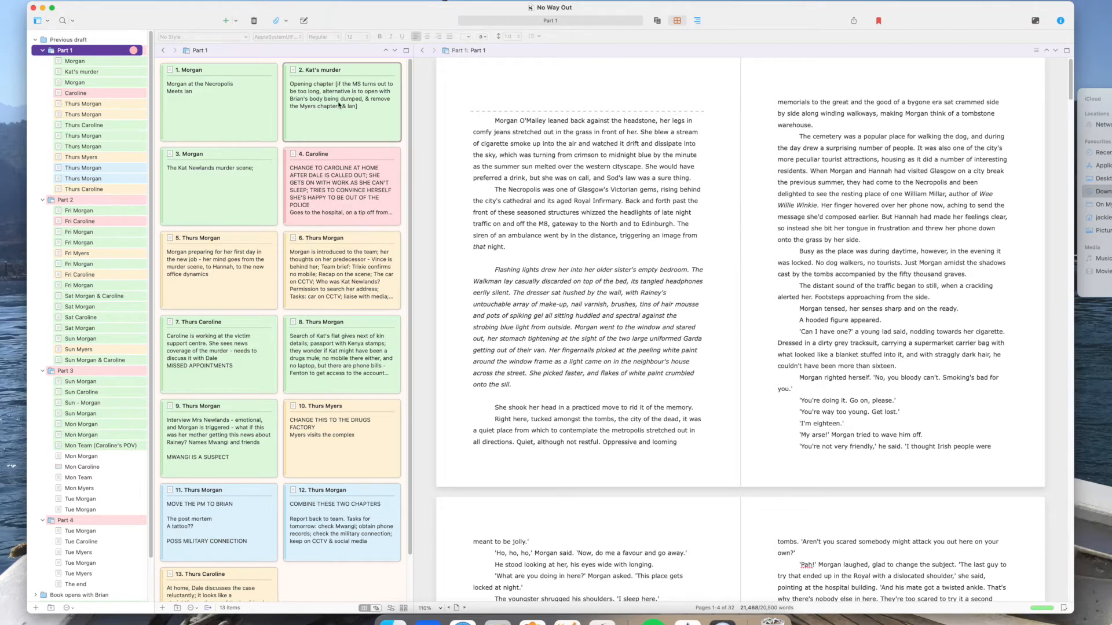
# Step: Swap the fifth and sixth Thurs Morgan cards on the Part 1 corkboard, and put them back in their original order
pyautogui.click(358, 70)
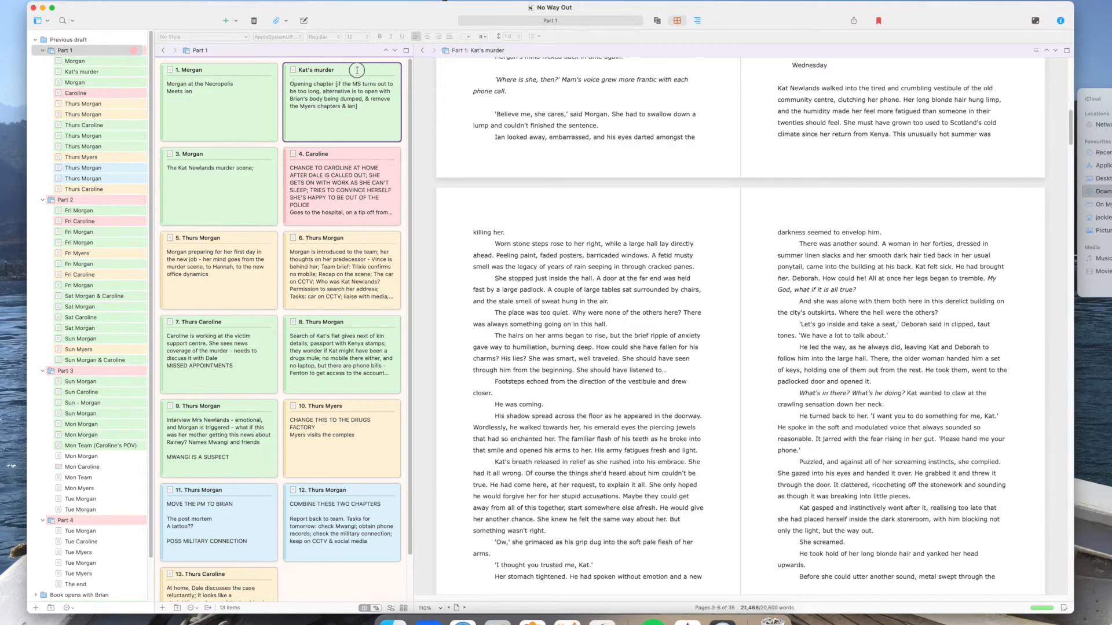
pyautogui.click(351, 172)
pyautogui.moveTo(374, 68); pyautogui.dragTo(227, 68)
pyautogui.moveTo(260, 276); pyautogui.dragTo(234, 238)
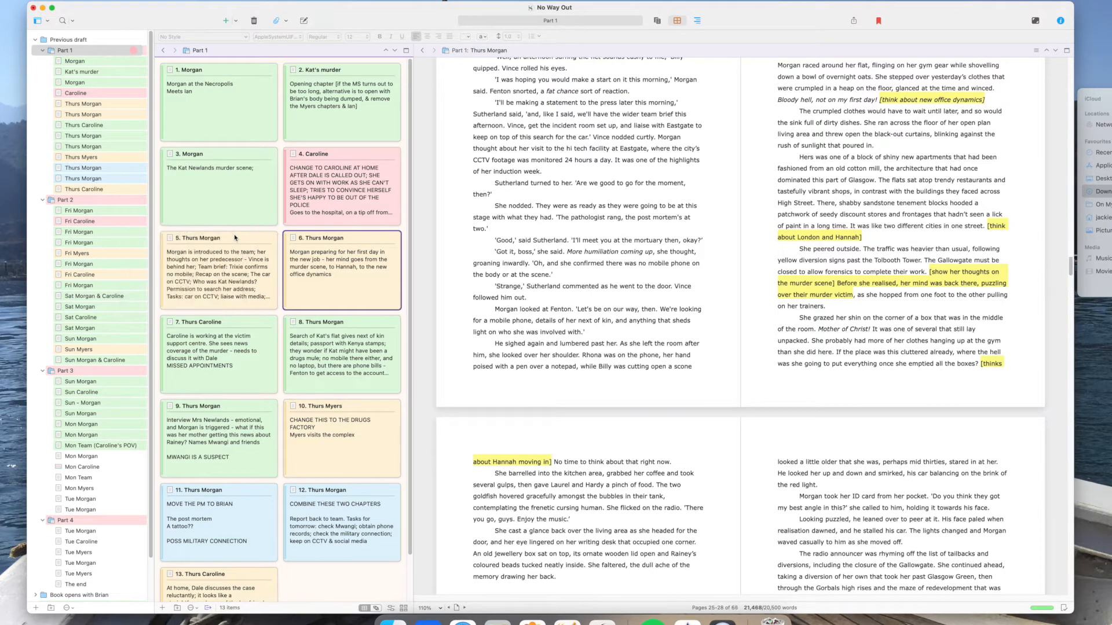
pyautogui.moveTo(369, 239); pyautogui.dragTo(173, 243)
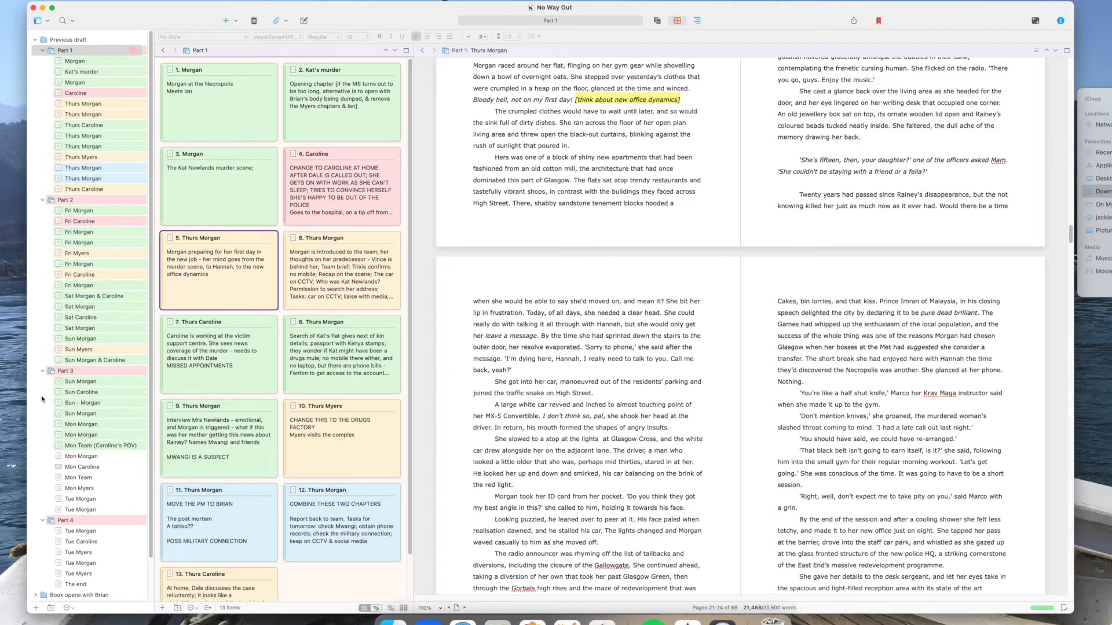
# Step: Expand the Research folder, view the SHPN 20 mortuary facilities PDF, and collapse the folder
pyautogui.scroll(-3, 64, 452)
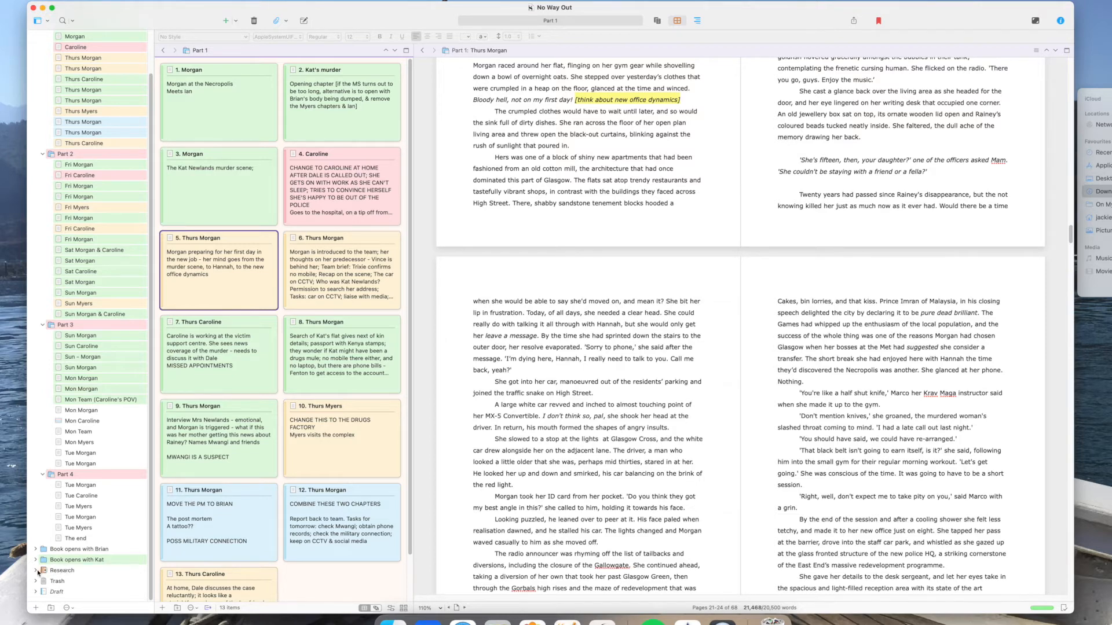
pyautogui.click(37, 571)
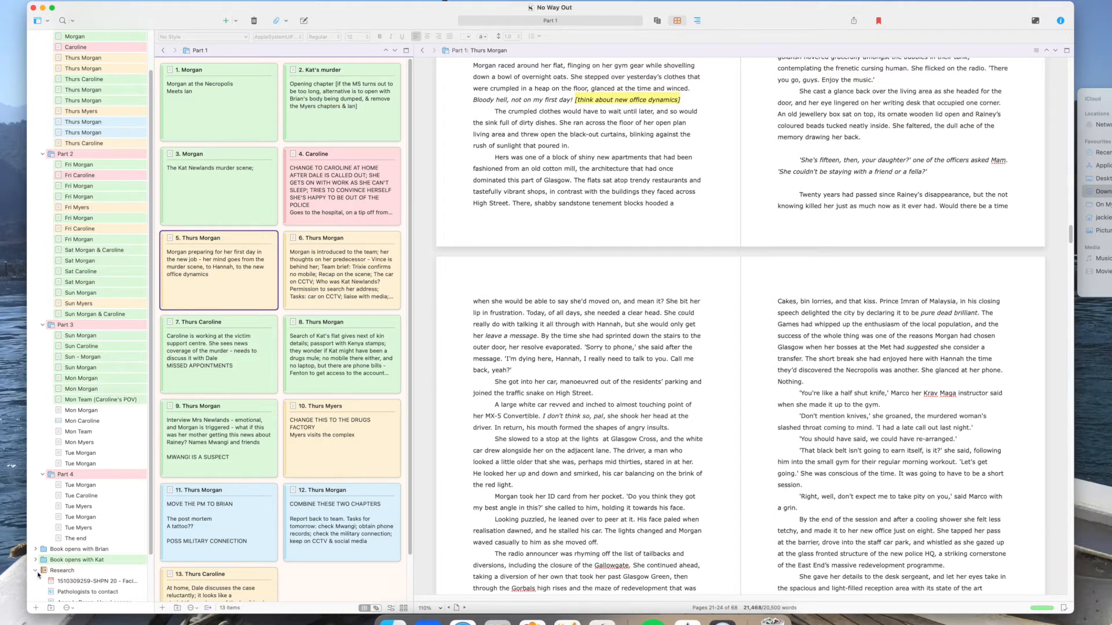
pyautogui.scroll(-2, 35, 586)
pyautogui.scroll(1, 34, 586)
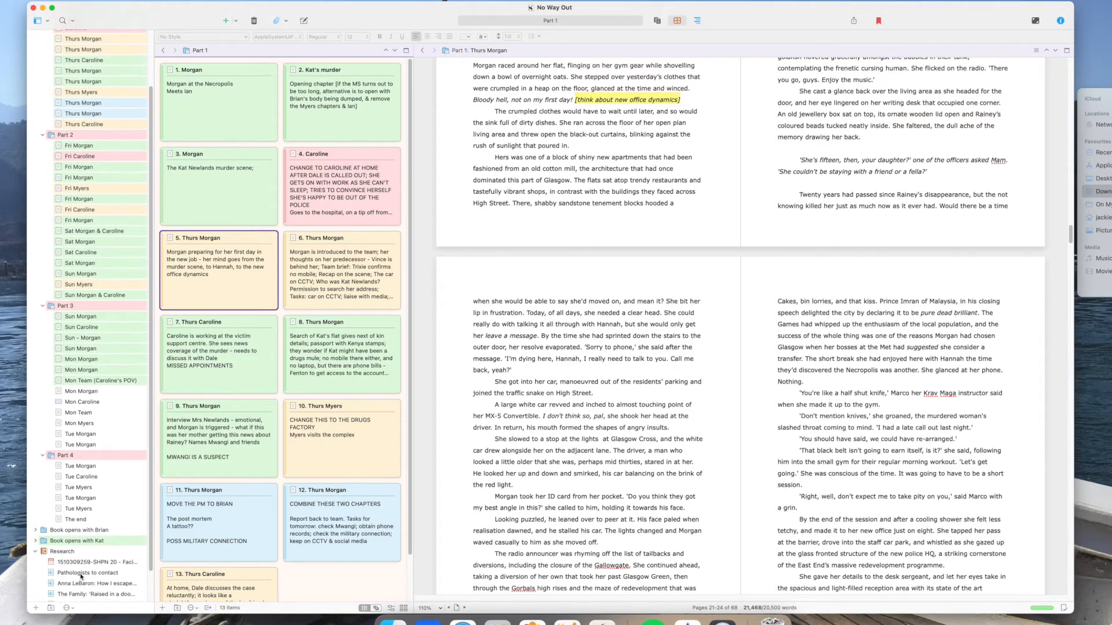
pyautogui.click(78, 564)
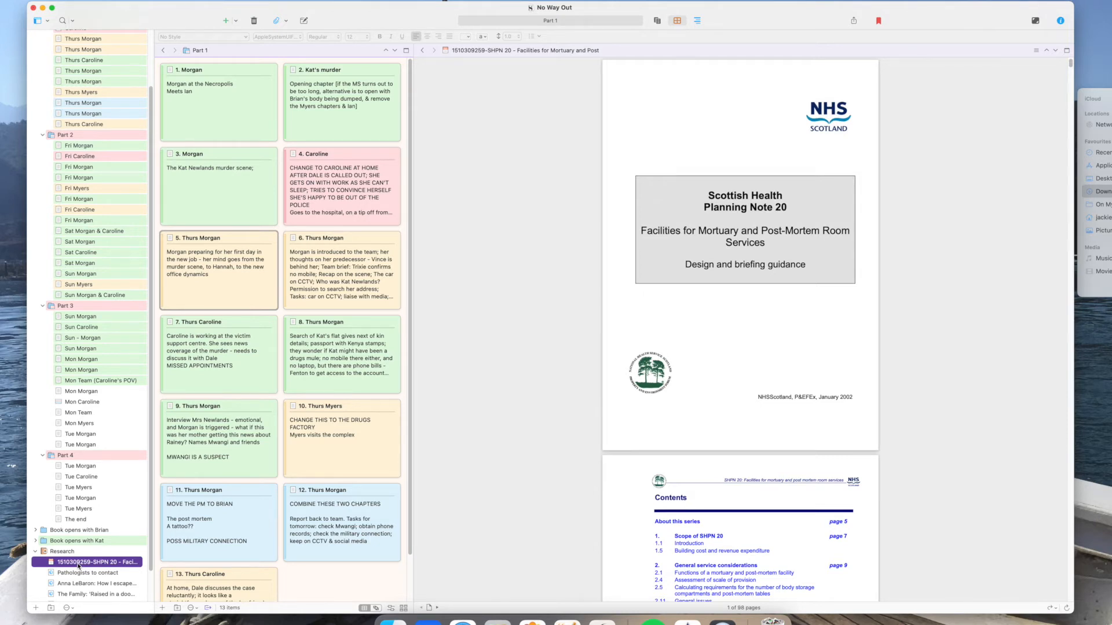
pyautogui.click(36, 552)
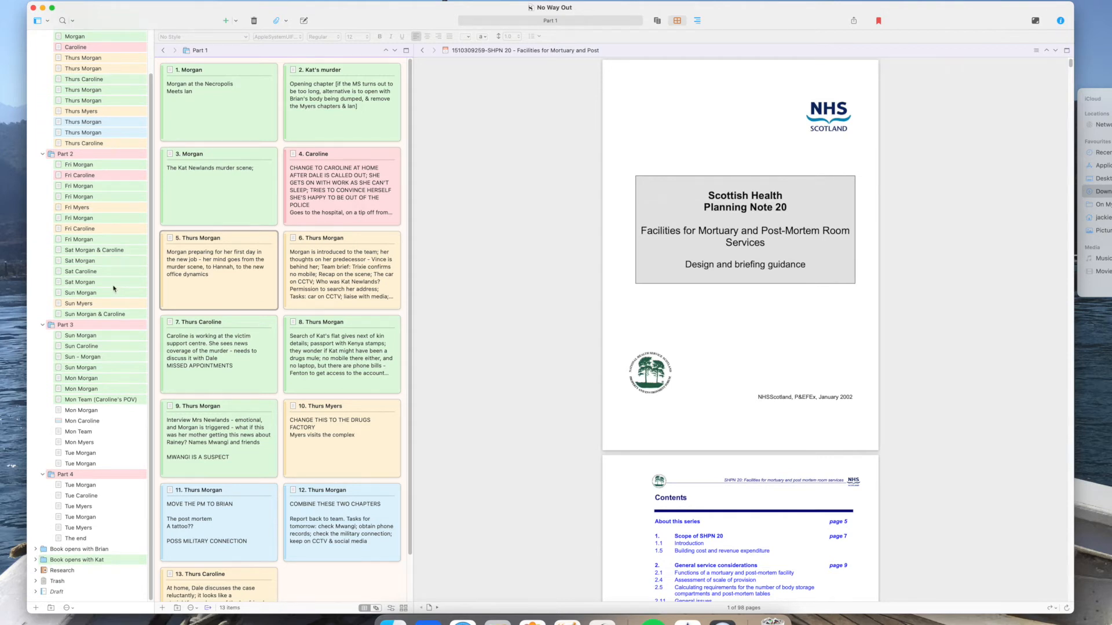
pyautogui.scroll(2, 114, 288)
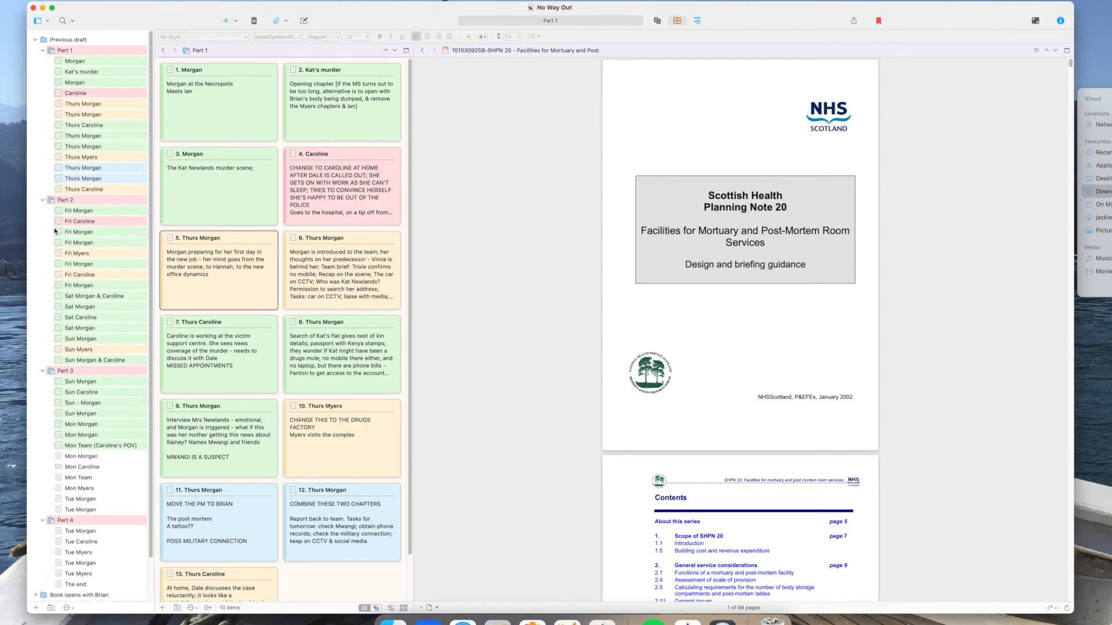
# Step: Display the combined Part 1 text and go to the Thurs Morgan chapter through its fifth corkboard card
pyautogui.click(68, 51)
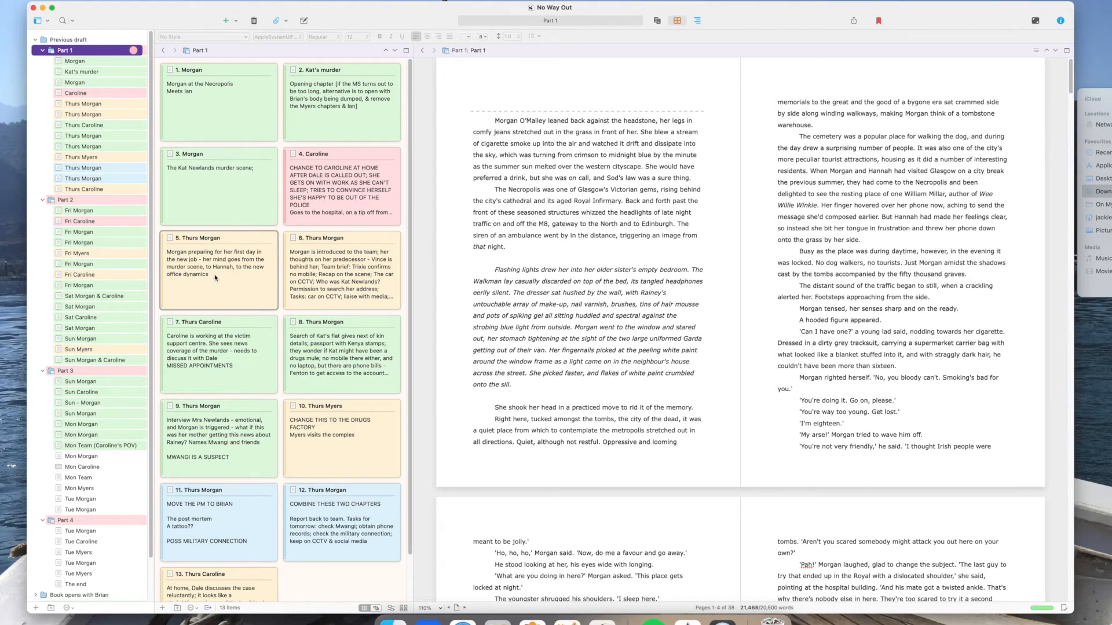
pyautogui.click(239, 238)
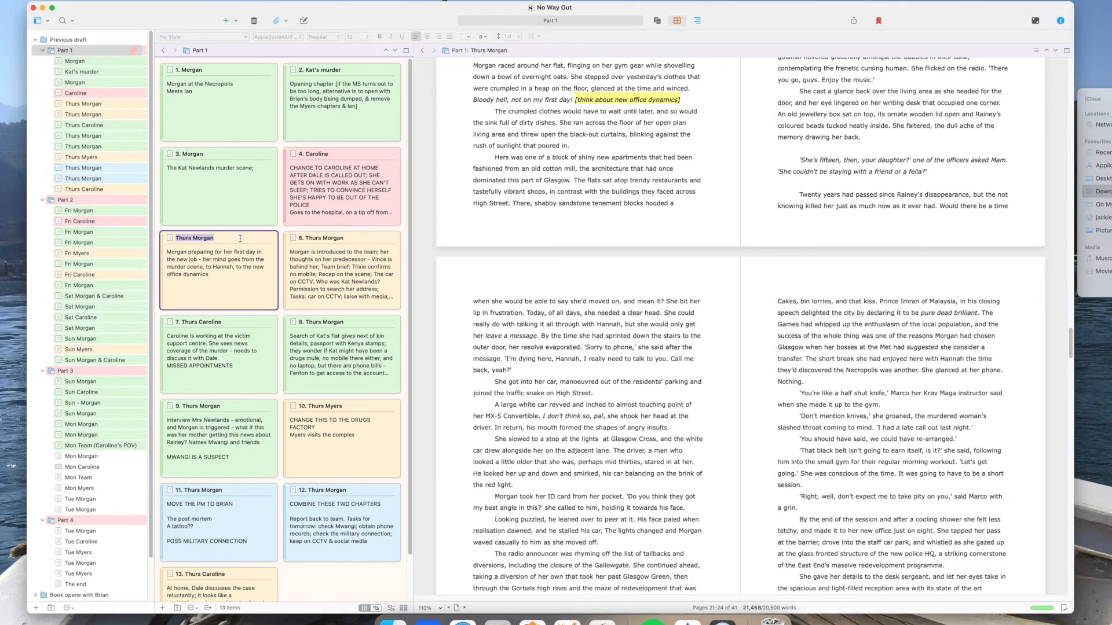
pyautogui.click(237, 270)
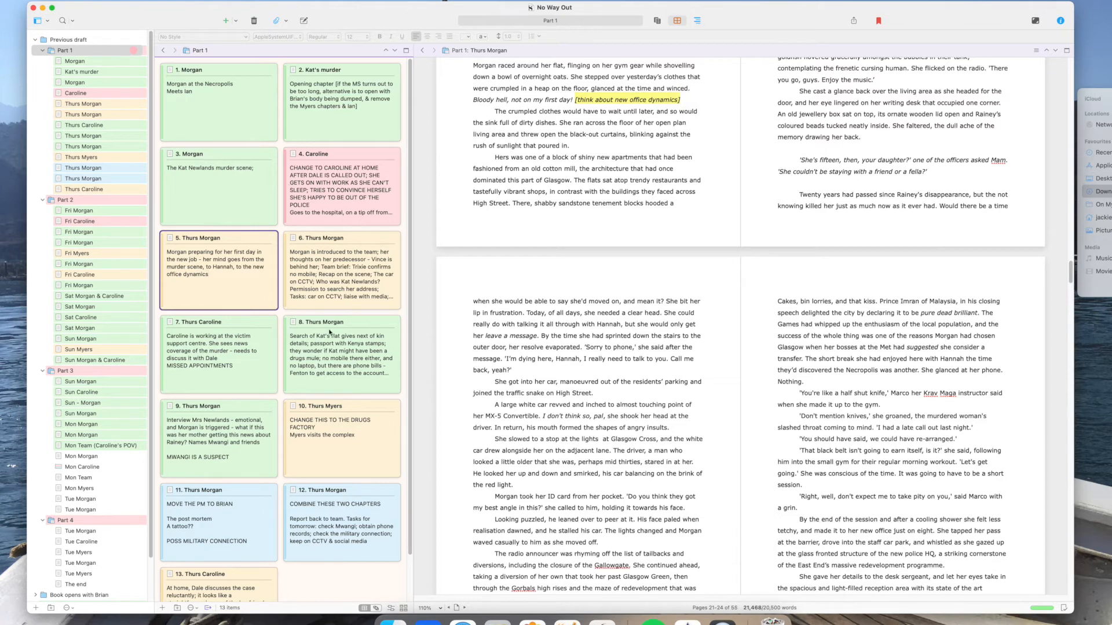
pyautogui.click(677, 141)
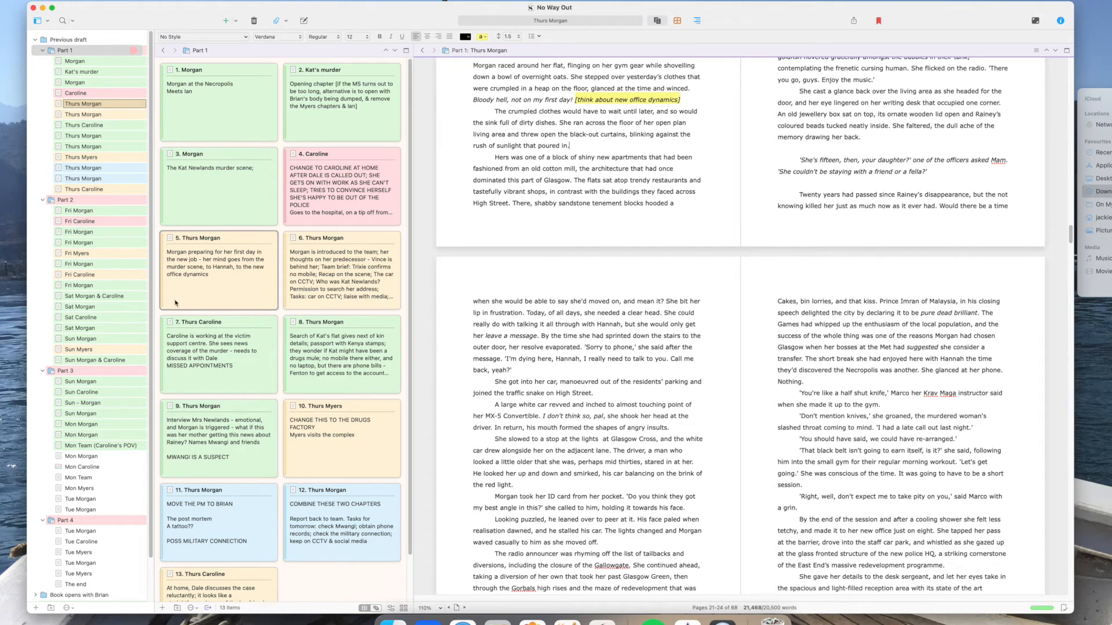
# Step: View the first Morgan and Thurs Caroline chapters, the Part 2 and Part 3 folders, and the first Sun Morgan chapter
pyautogui.click(73, 61)
pyautogui.click(75, 189)
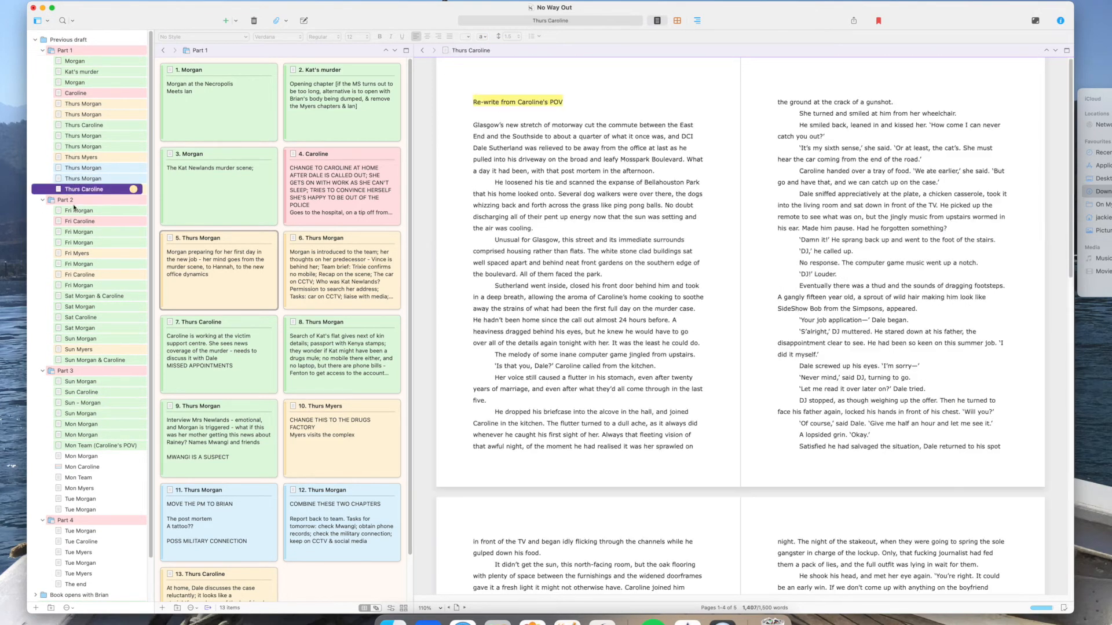
pyautogui.click(74, 200)
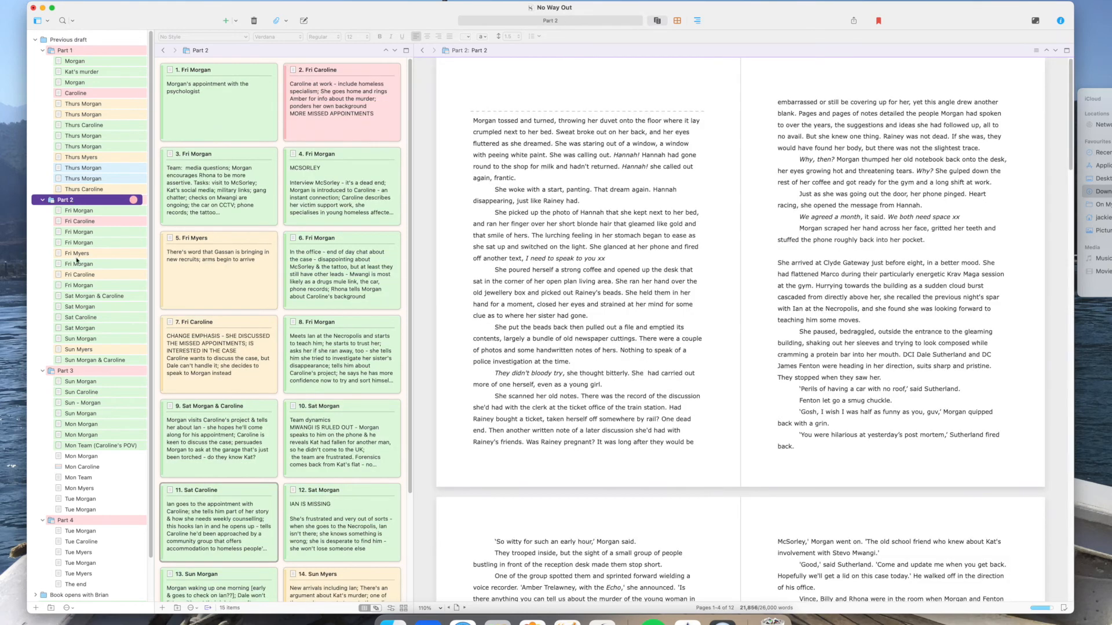
pyautogui.click(66, 371)
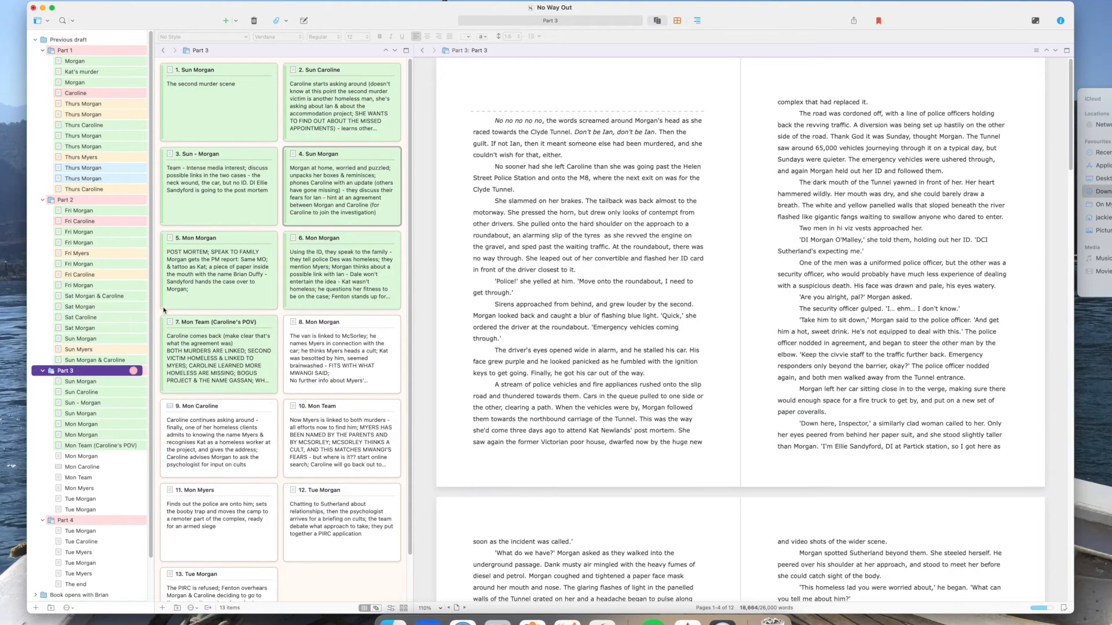
pyautogui.click(80, 382)
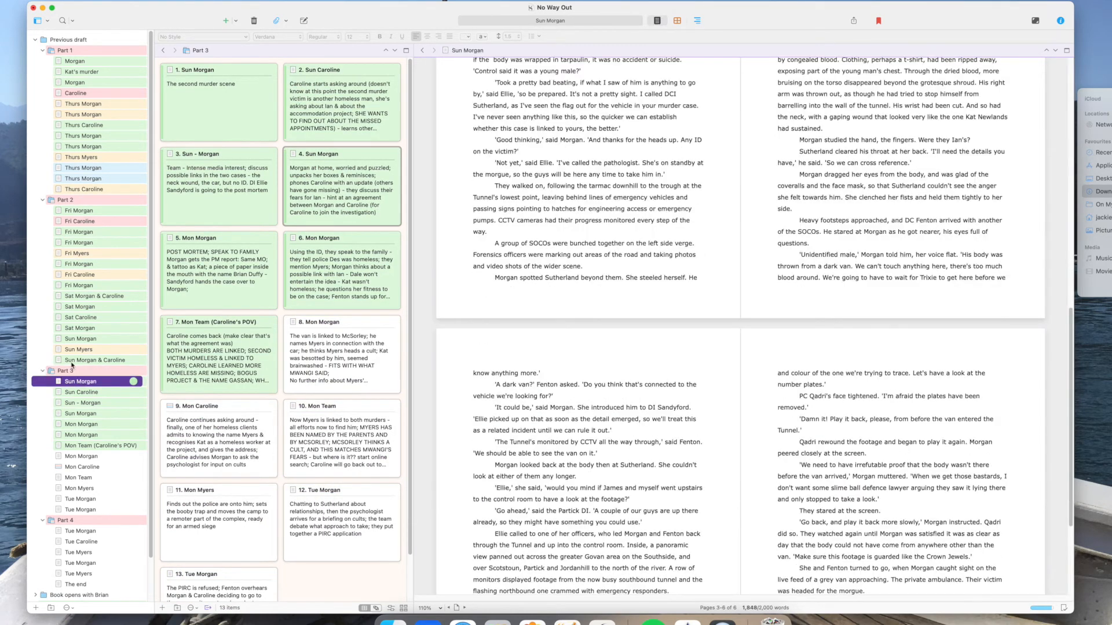
# Step: Display the Previous draft folder as an outline in the main editor, and switch it back to Scrivenings view
pyautogui.click(72, 51)
pyautogui.click(68, 39)
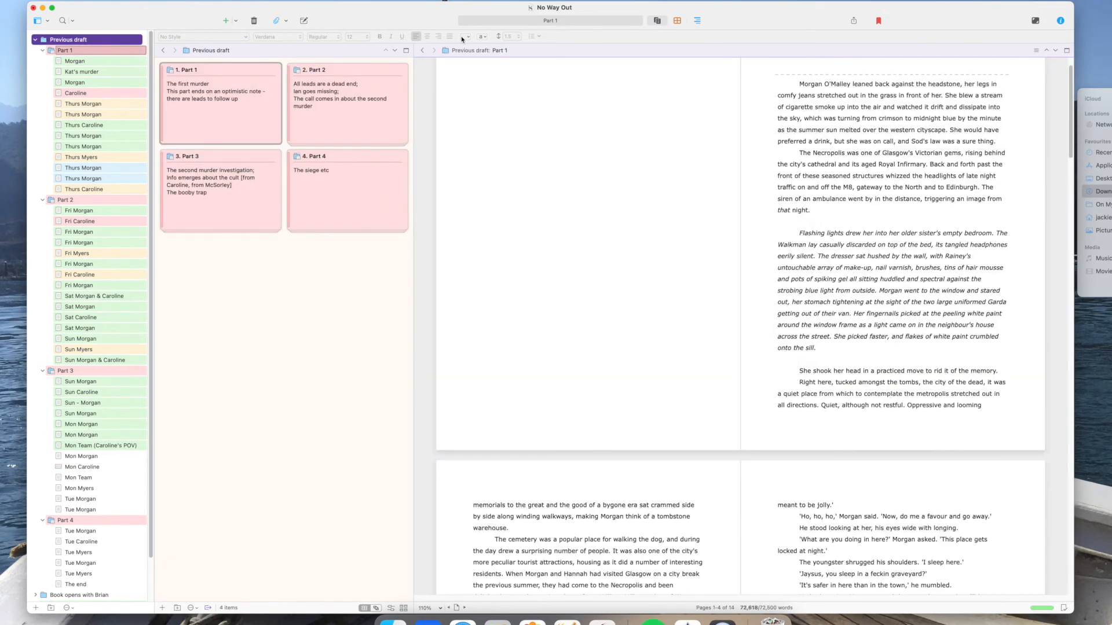
pyautogui.click(554, 50)
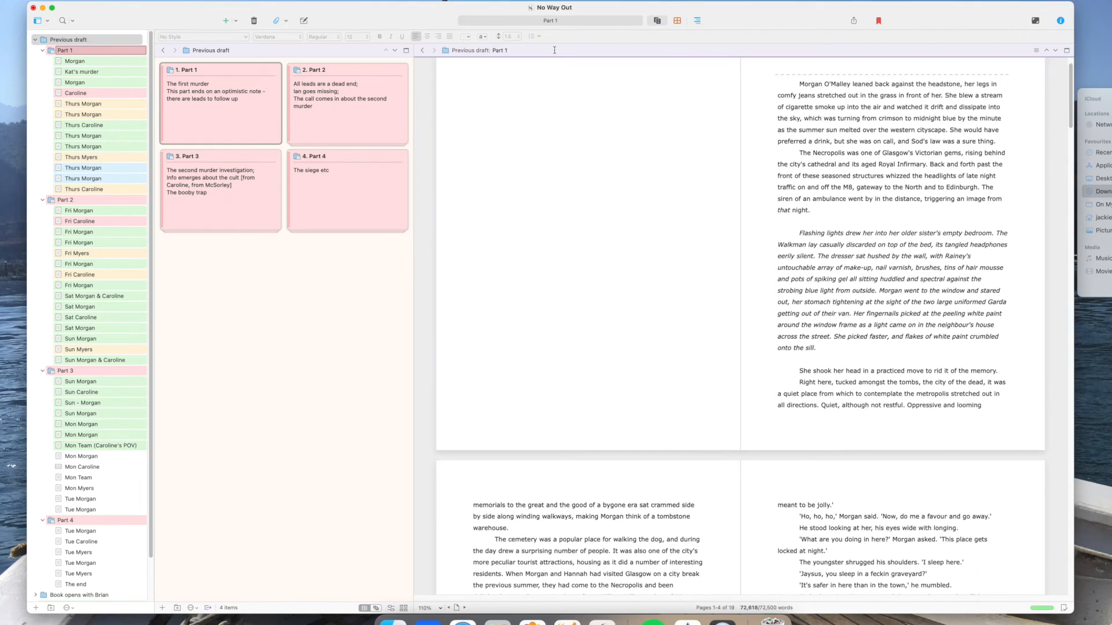
pyautogui.click(131, 0)
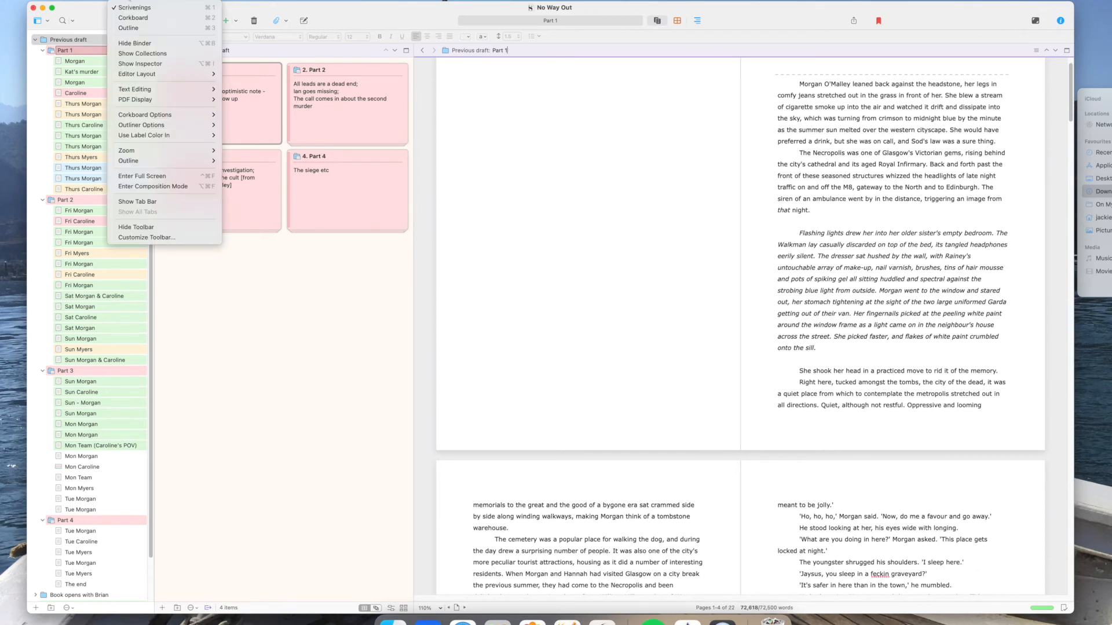
pyautogui.click(128, 29)
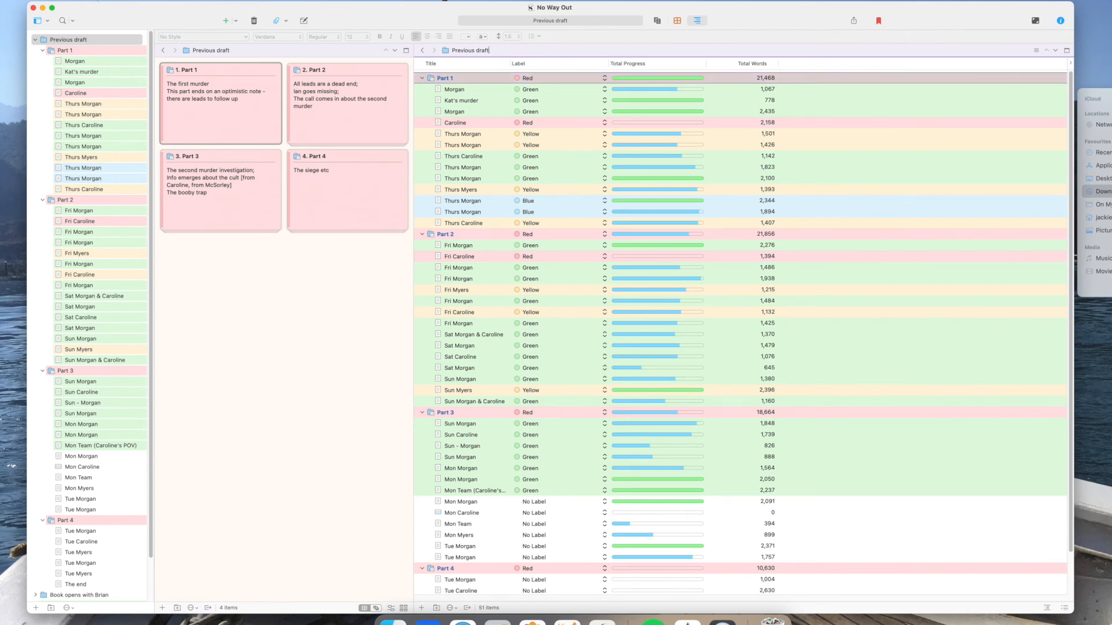
pyautogui.click(125, 0)
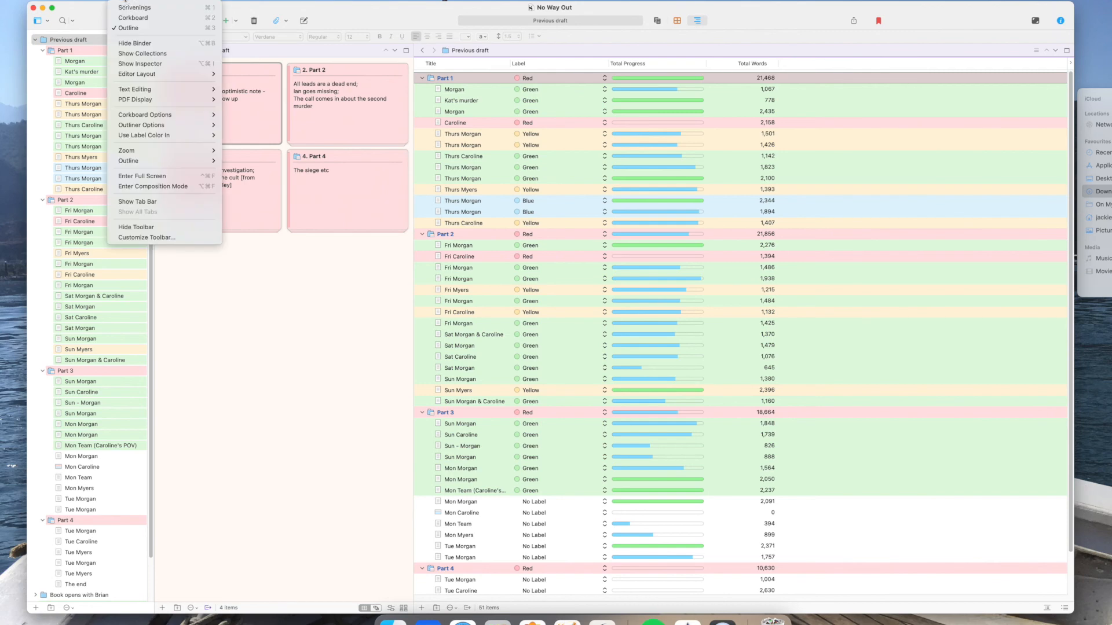
pyautogui.click(123, 11)
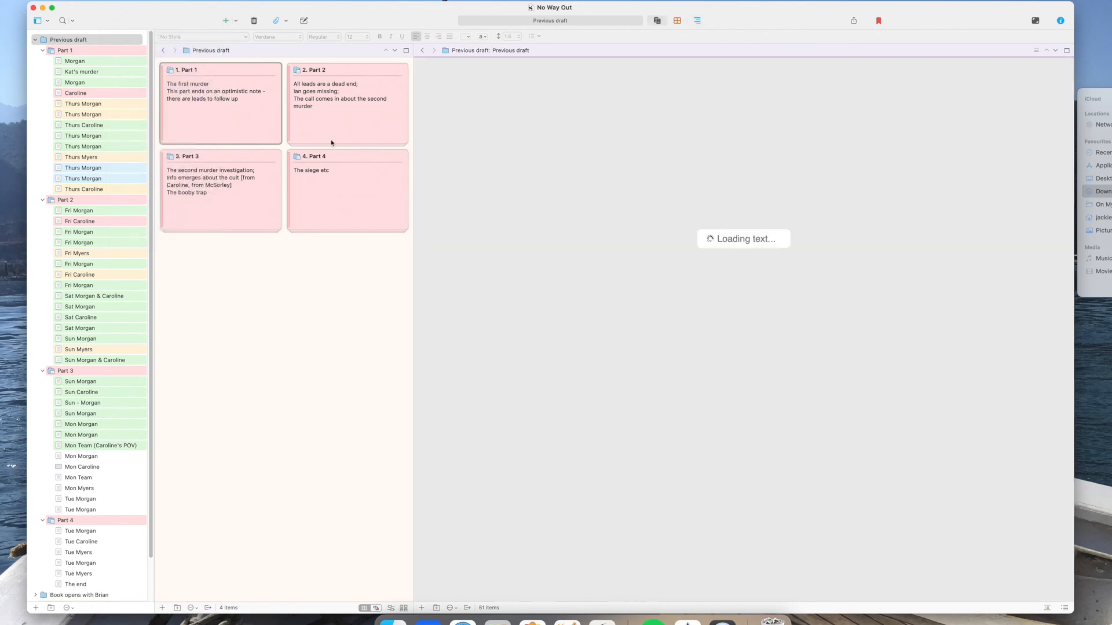
# Step: View the first three chapters of Part 1 one by one, and the combined text of the whole part
pyautogui.click(75, 61)
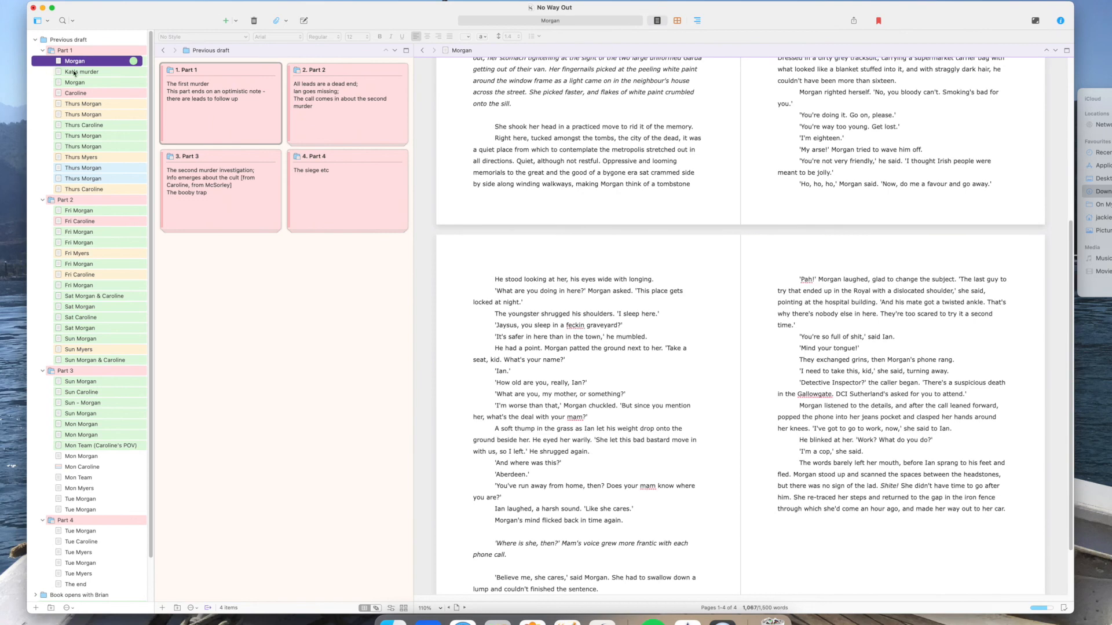
pyautogui.click(72, 72)
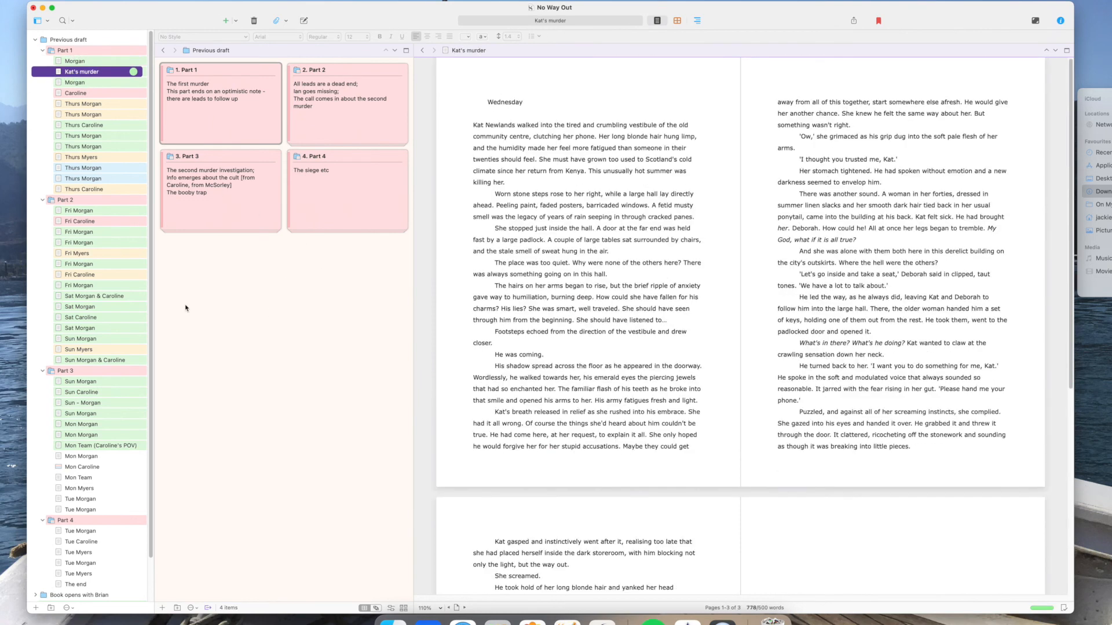
pyautogui.click(81, 83)
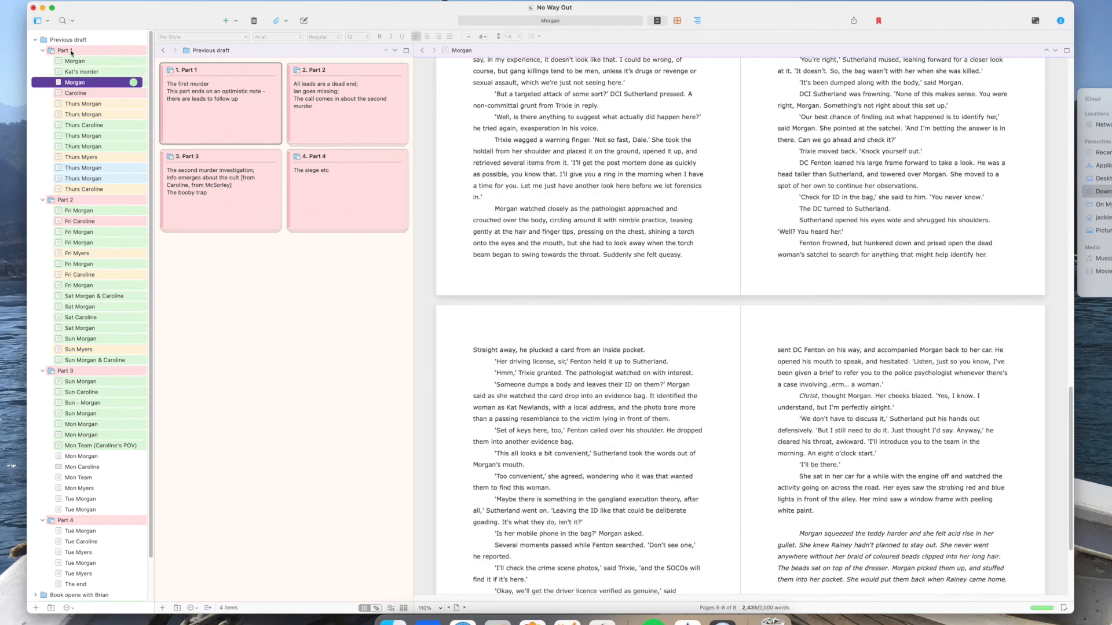
pyautogui.click(71, 52)
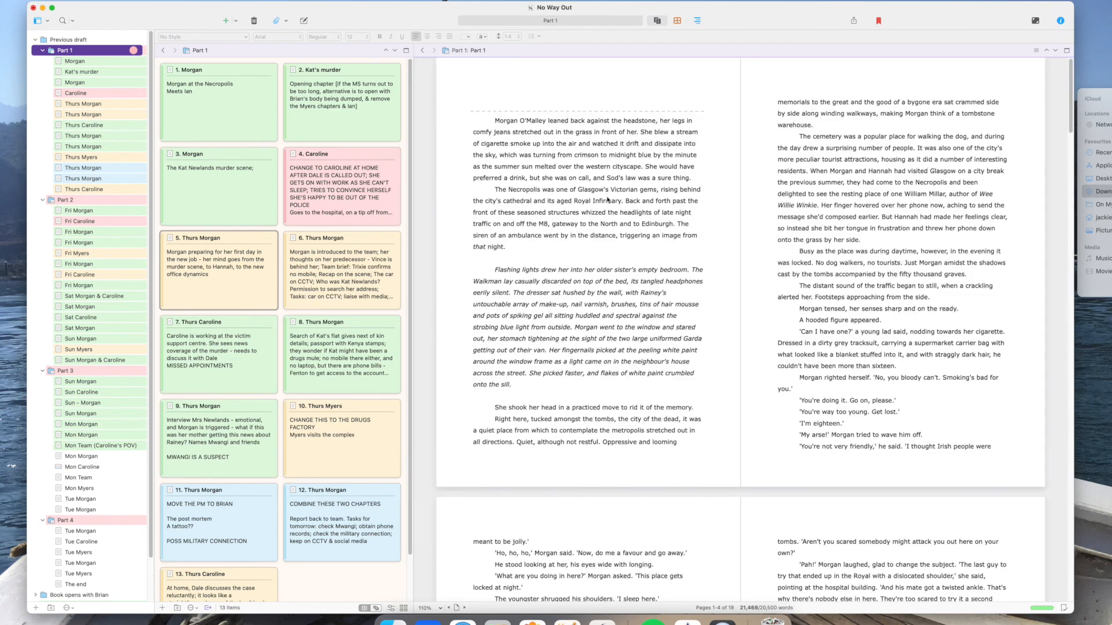